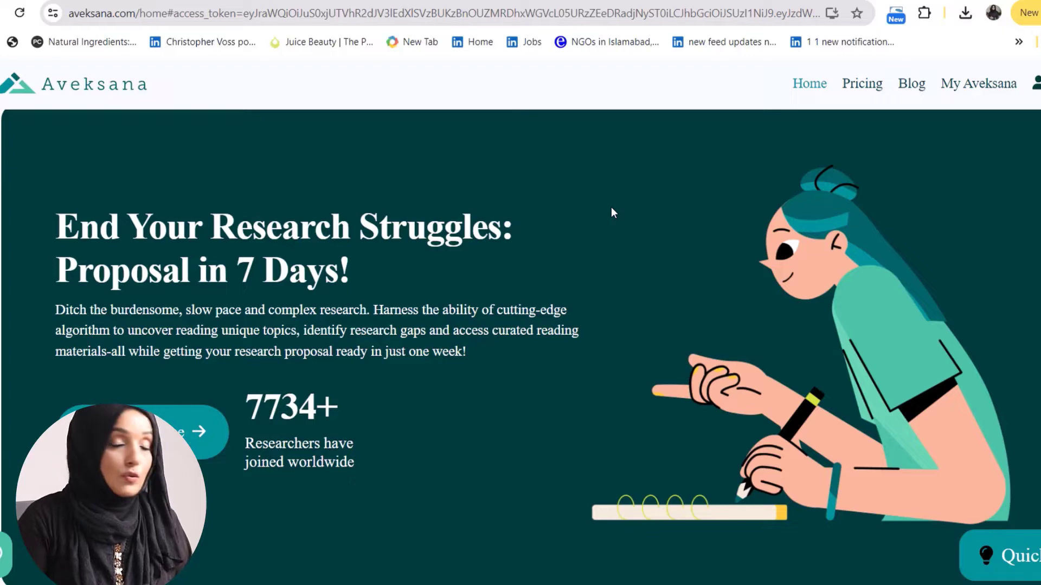
# Step: Open the My information form from the My Aveksana dashboard
pyautogui.click(982, 87)
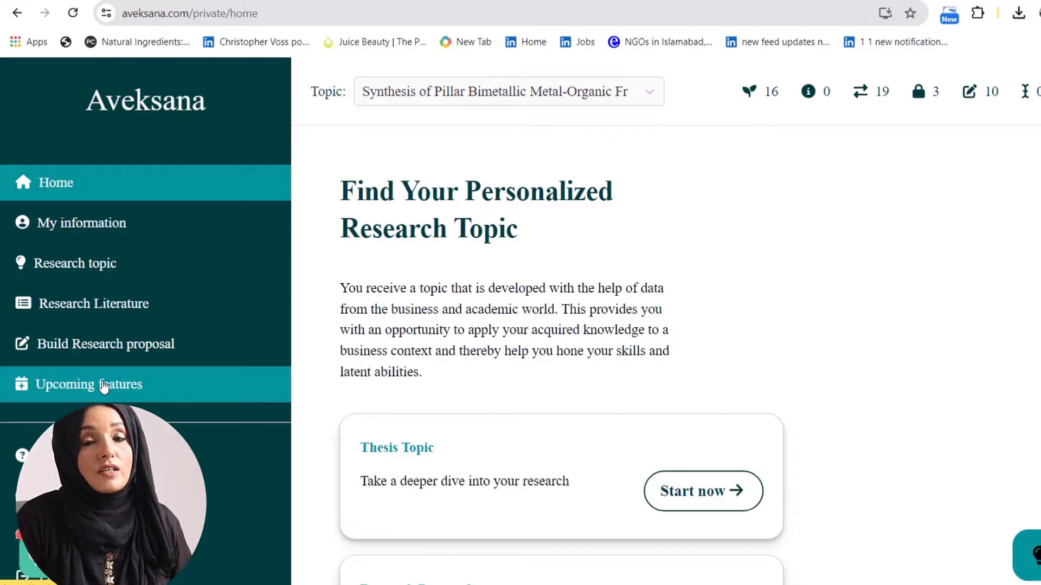
pyautogui.click(97, 237)
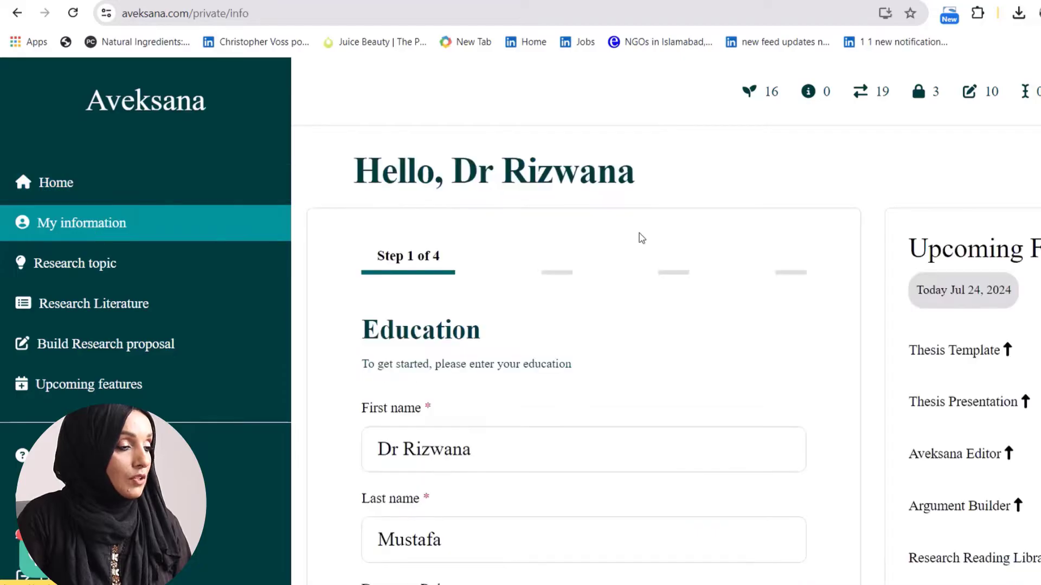
# Step: Advance past the filled-in Education step (Ph.D, Chemistry, USP) and the academic background step
pyautogui.scroll(-3, 588, 347)
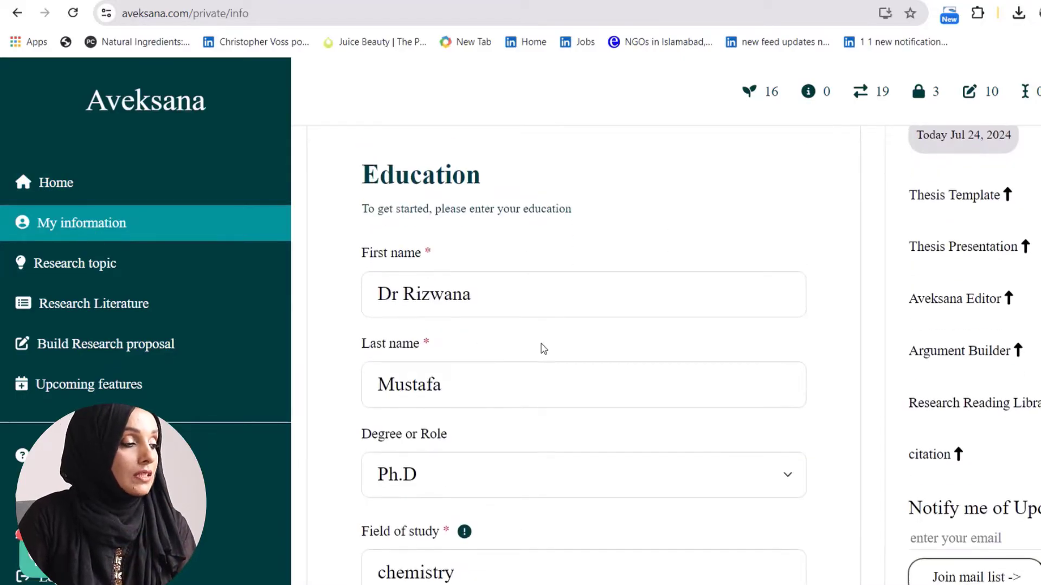
pyautogui.scroll(-3, 399, 418)
pyautogui.click(578, 523)
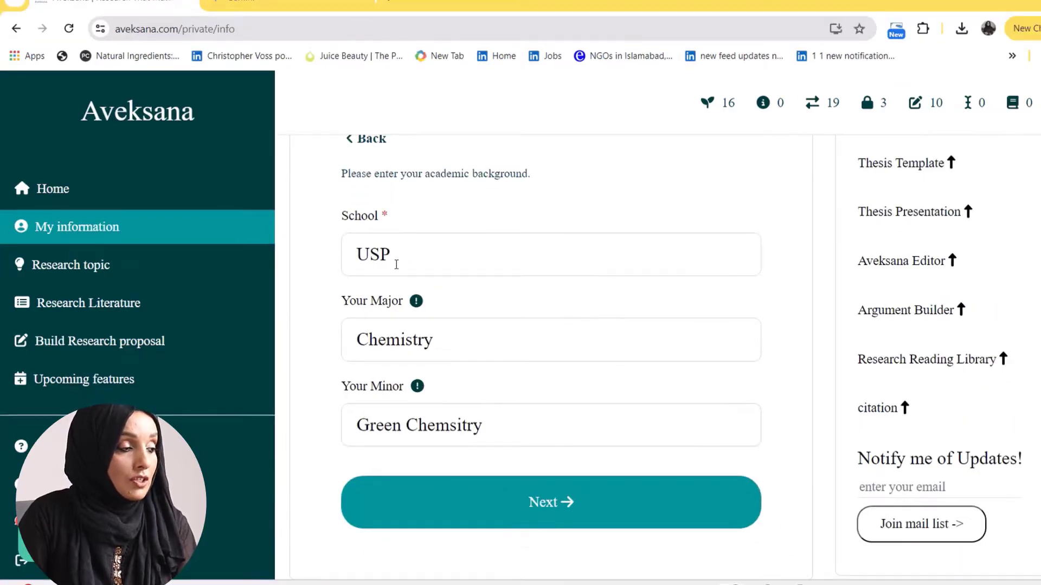
pyautogui.click(539, 504)
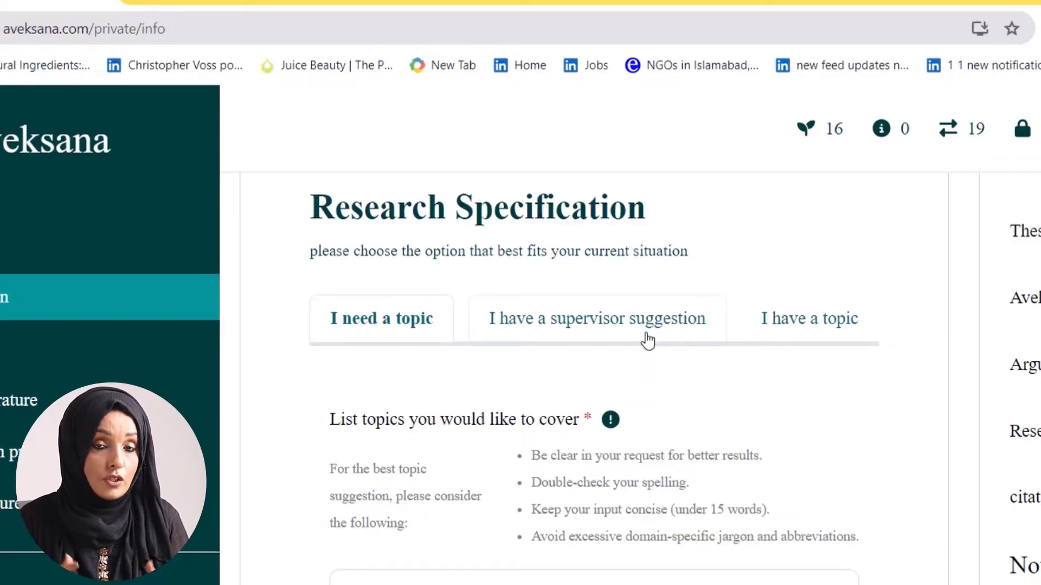
# Step: Request topics on imidazole-based ionic liquids in medicine, with major and minor included
pyautogui.click(386, 331)
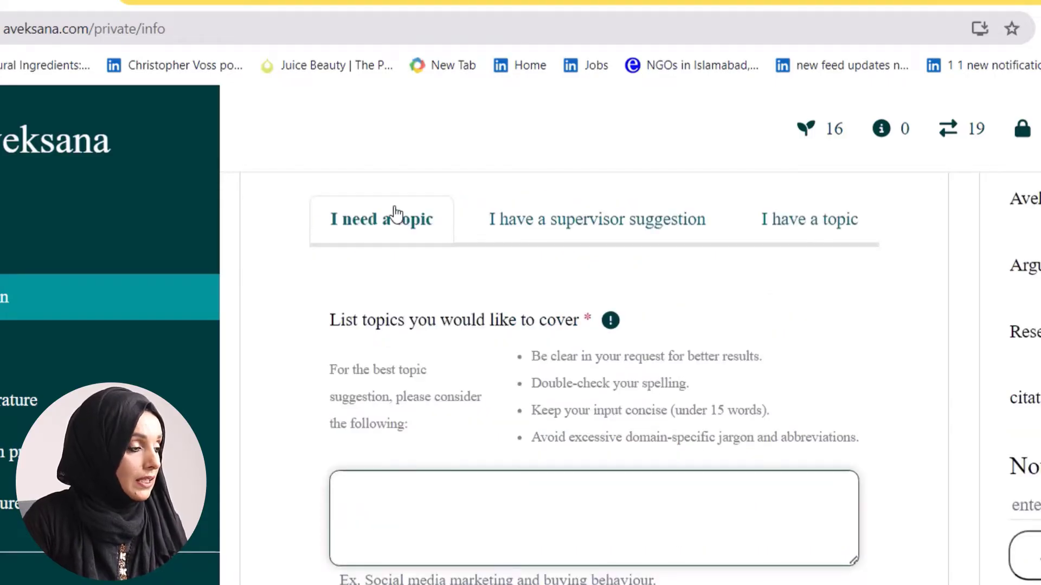
pyautogui.click(467, 509)
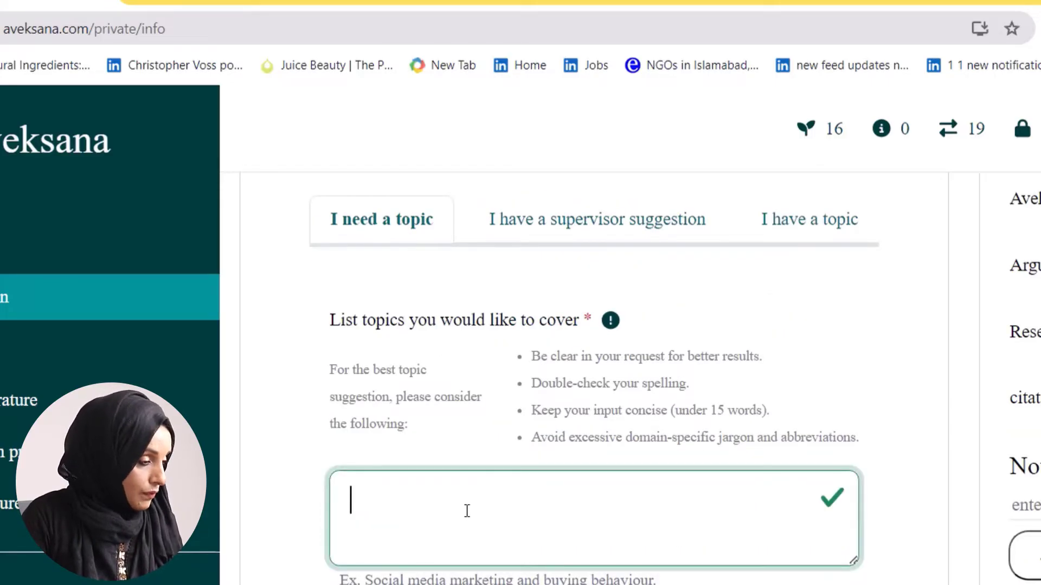
pyautogui.write('applications of imidazole-based ionic liquids in medicine')
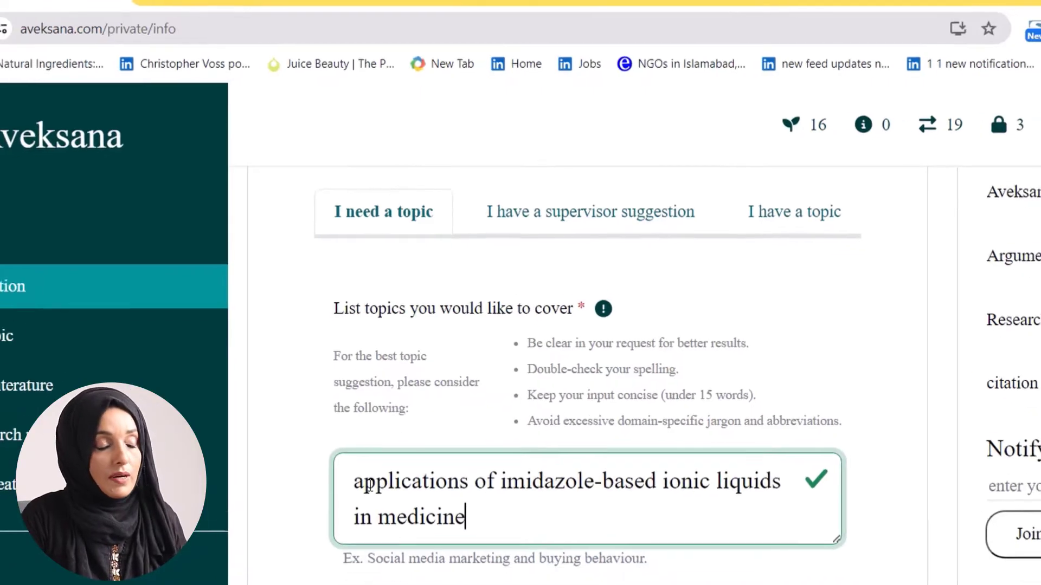
pyautogui.scroll(-2, 369, 484)
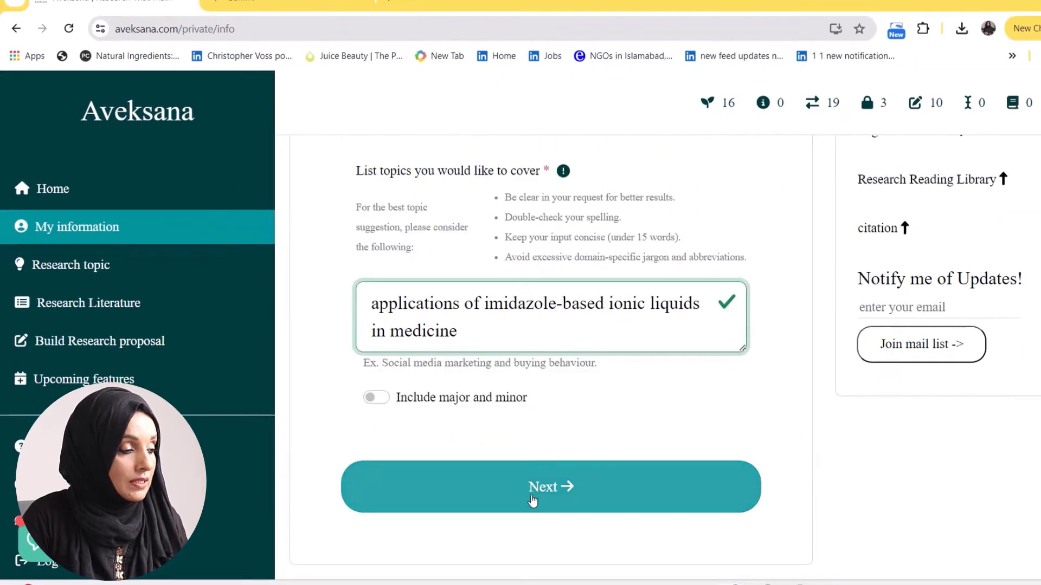
pyautogui.click(385, 403)
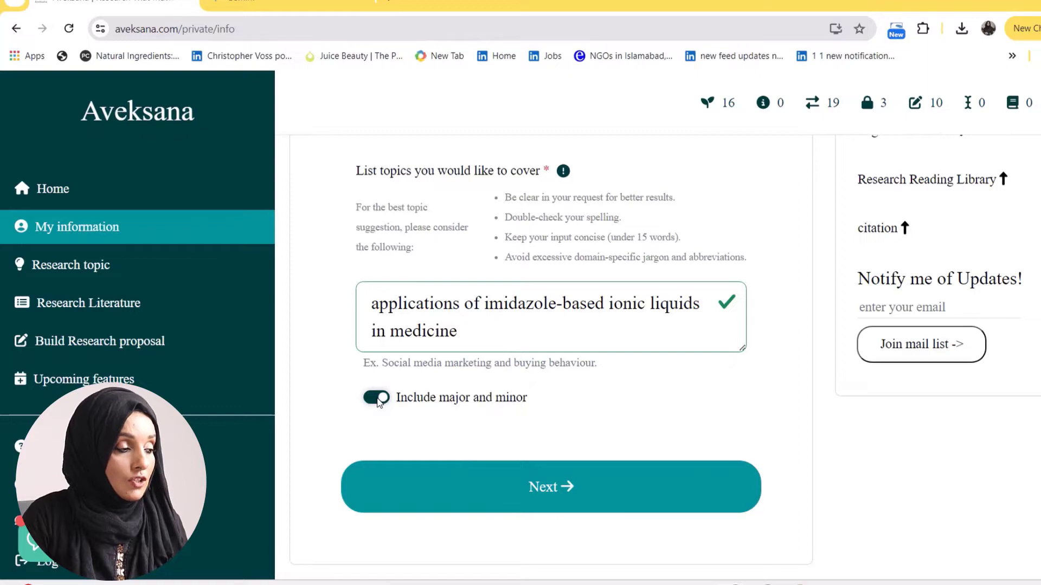
pyautogui.click(559, 484)
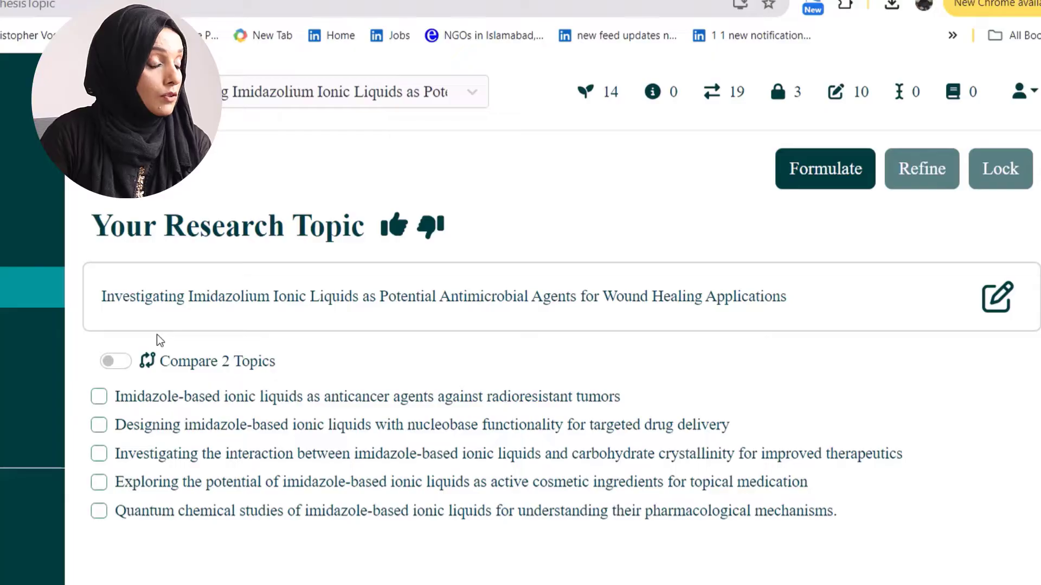
# Step: Try the anticancer and nucleobase drug delivery topics, then switch on Compare 2 Topics
pyautogui.scroll(-1, 310, 309)
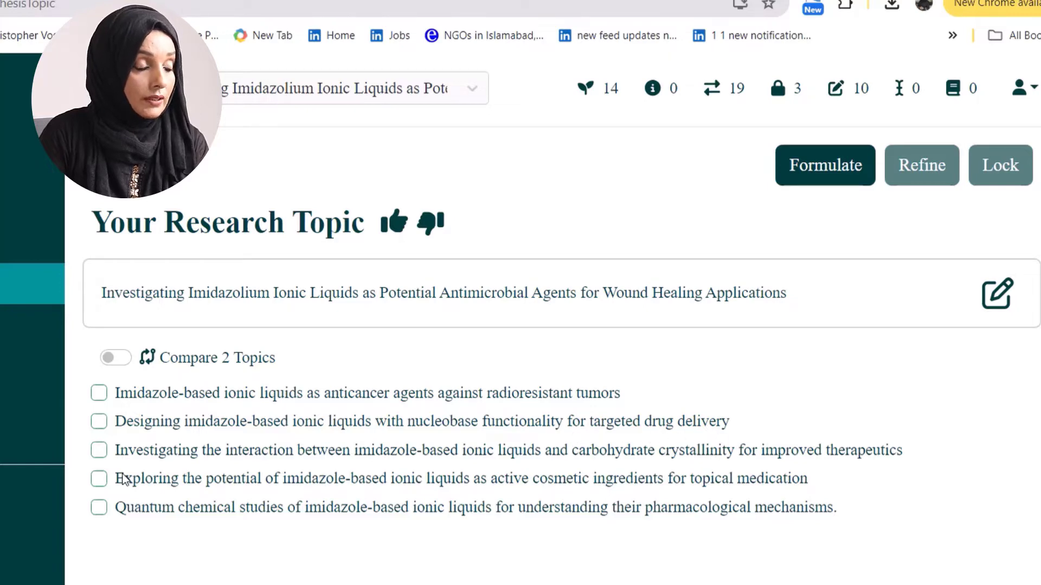
pyautogui.click(100, 393)
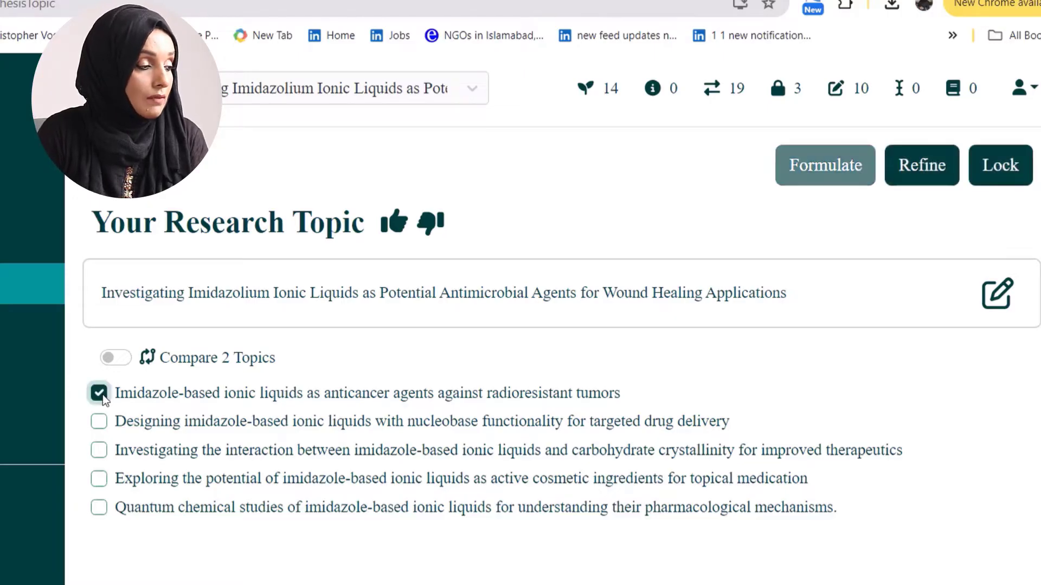
pyautogui.click(100, 424)
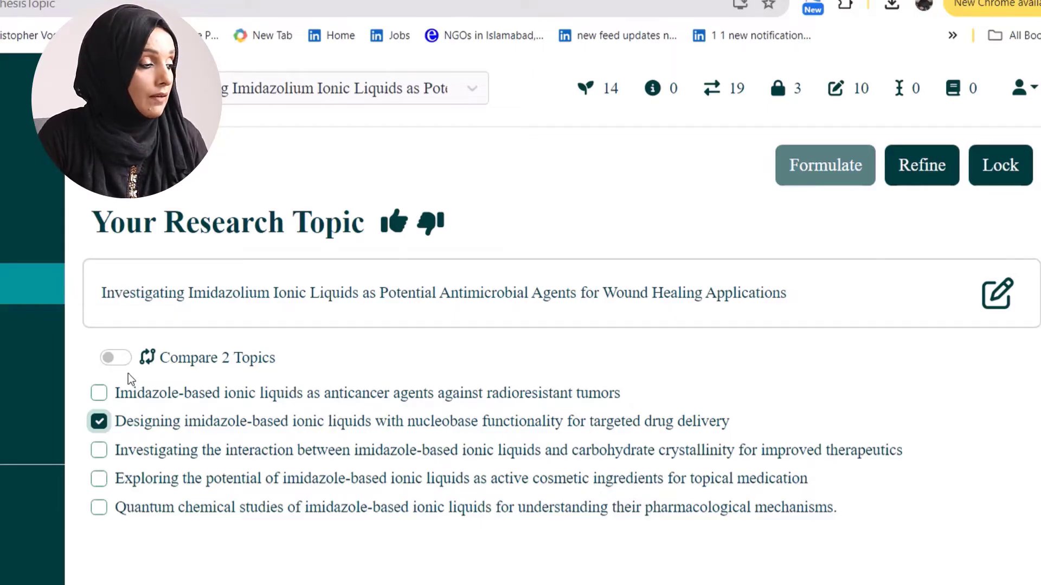
pyautogui.click(115, 357)
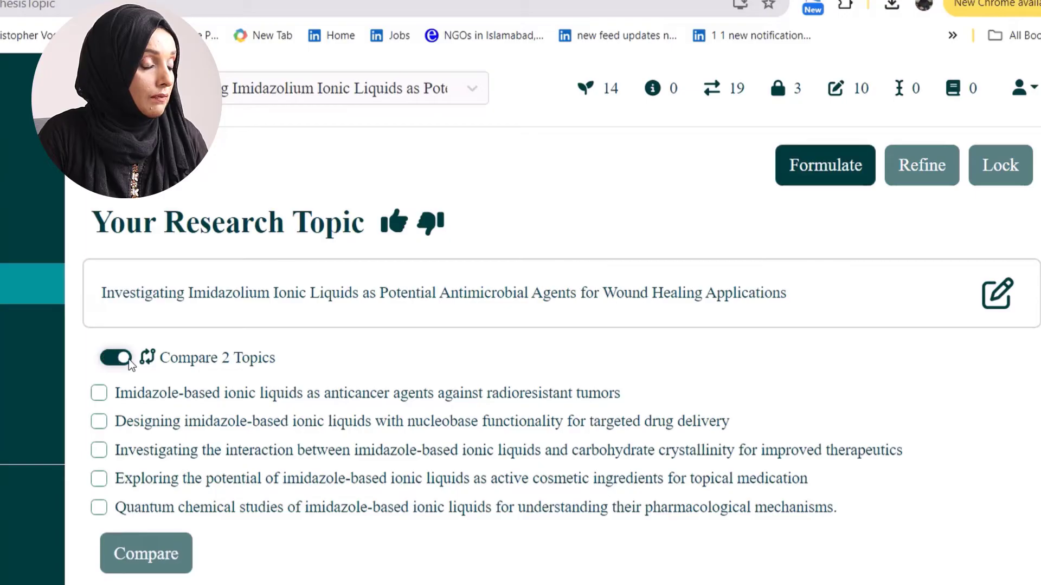
# Step: Compare the anticancer agents and nucleobase drug delivery topics side by side
pyautogui.click(99, 393)
pyautogui.click(100, 422)
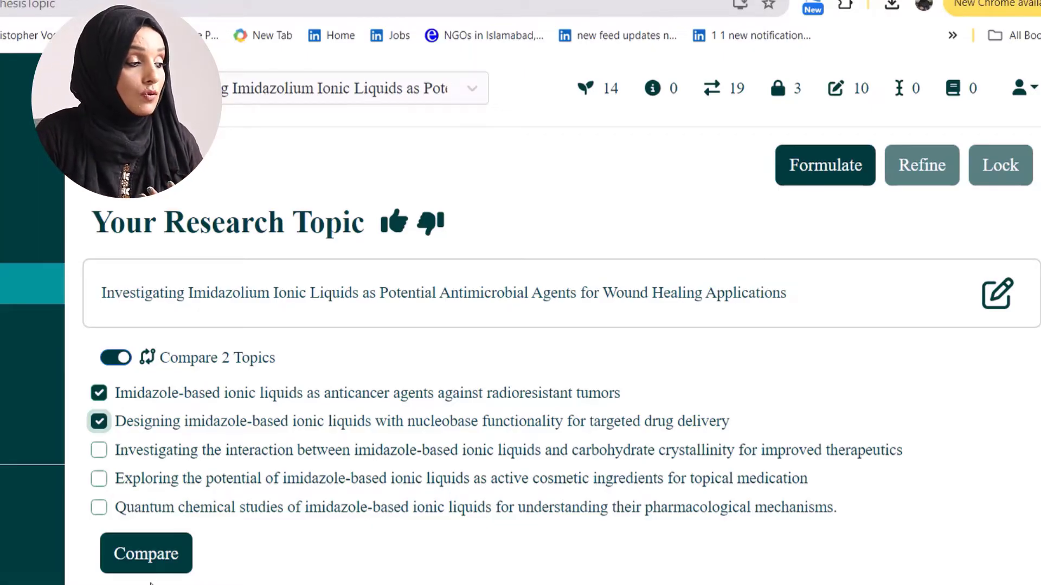
pyautogui.click(152, 567)
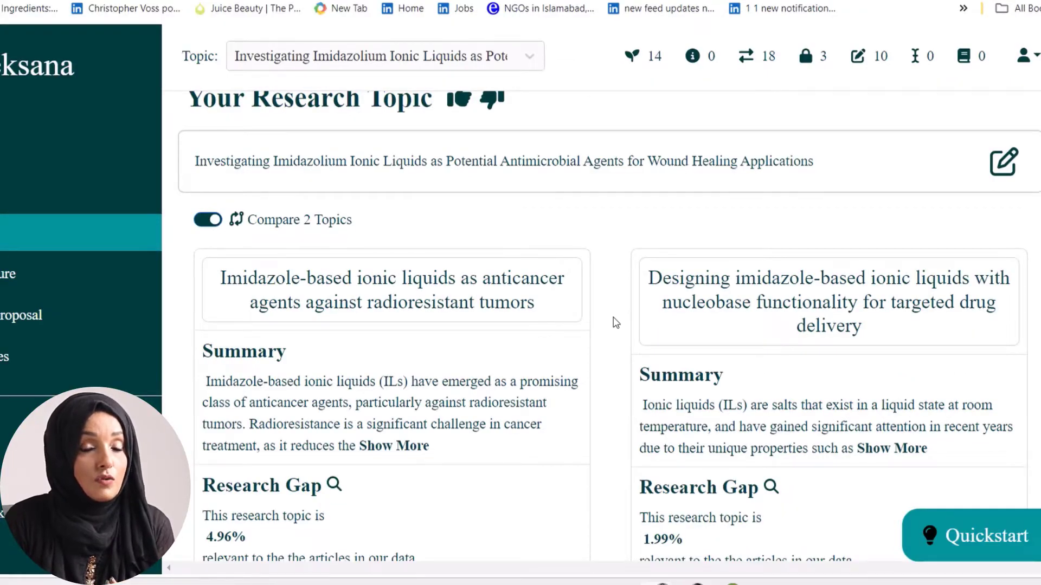
pyautogui.scroll(-3, 594, 324)
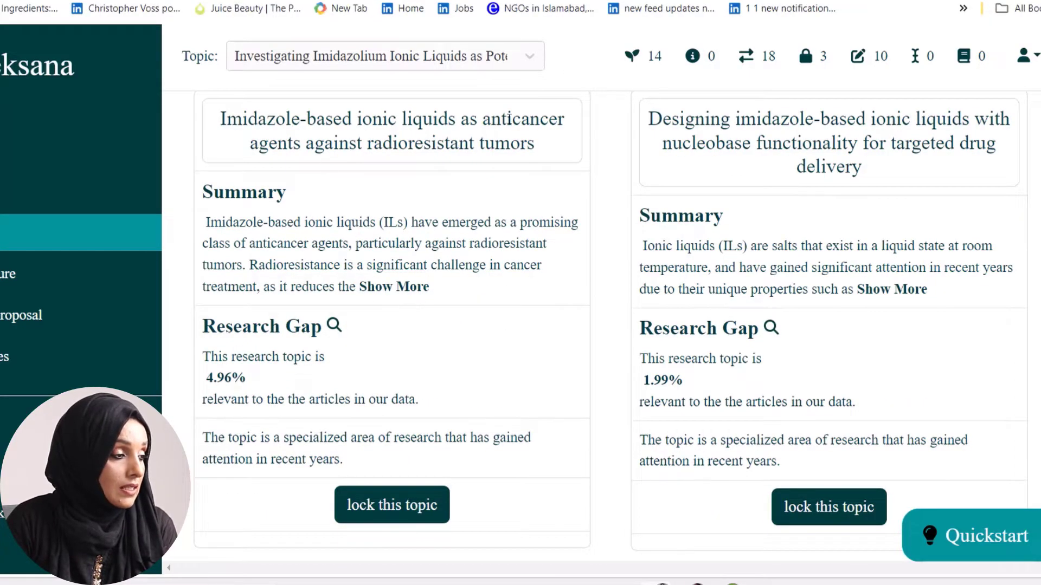
pyautogui.click(407, 287)
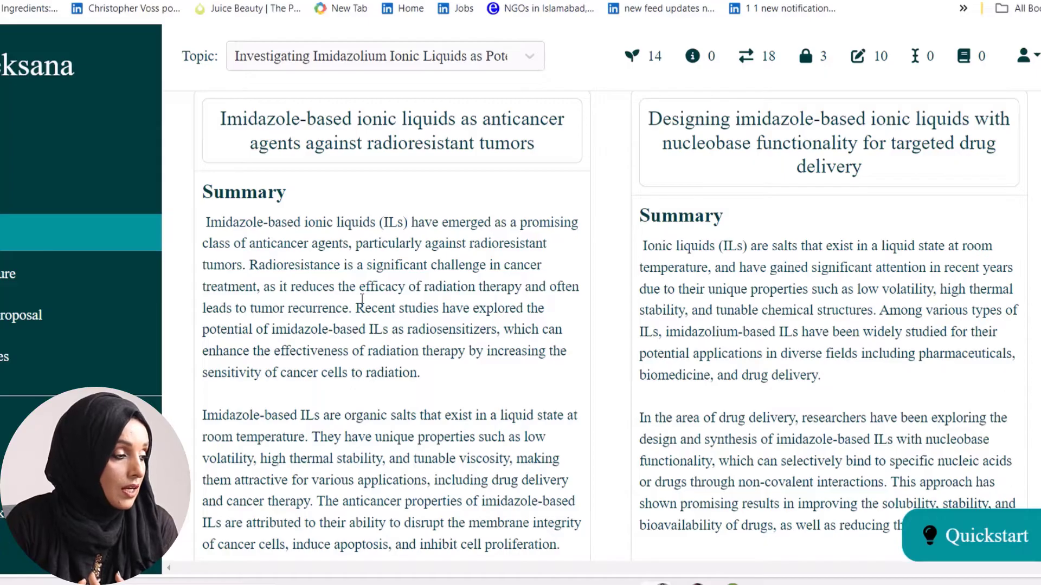
pyautogui.scroll(-3, 362, 295)
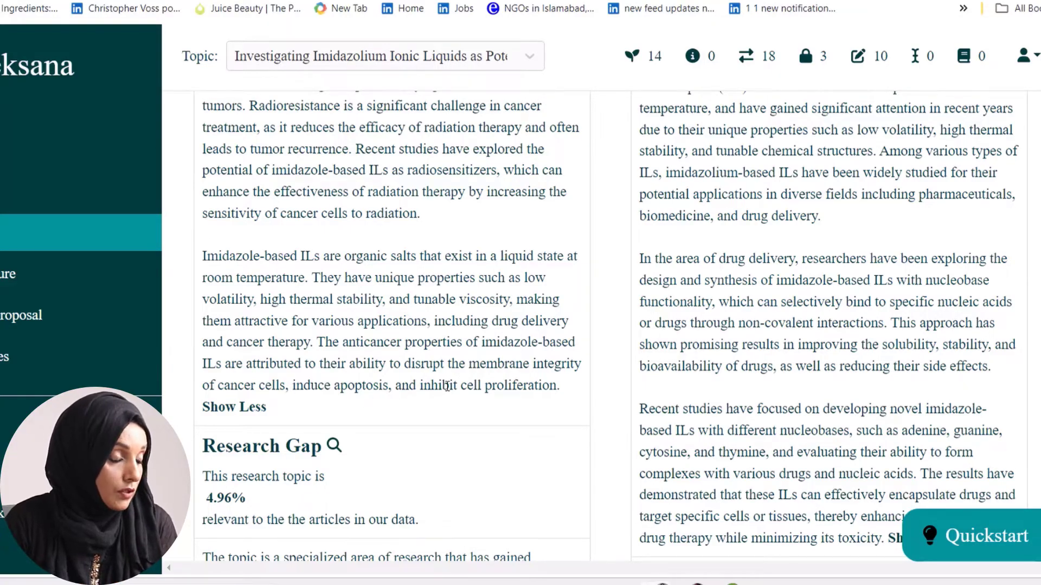
pyautogui.scroll(-1, 447, 386)
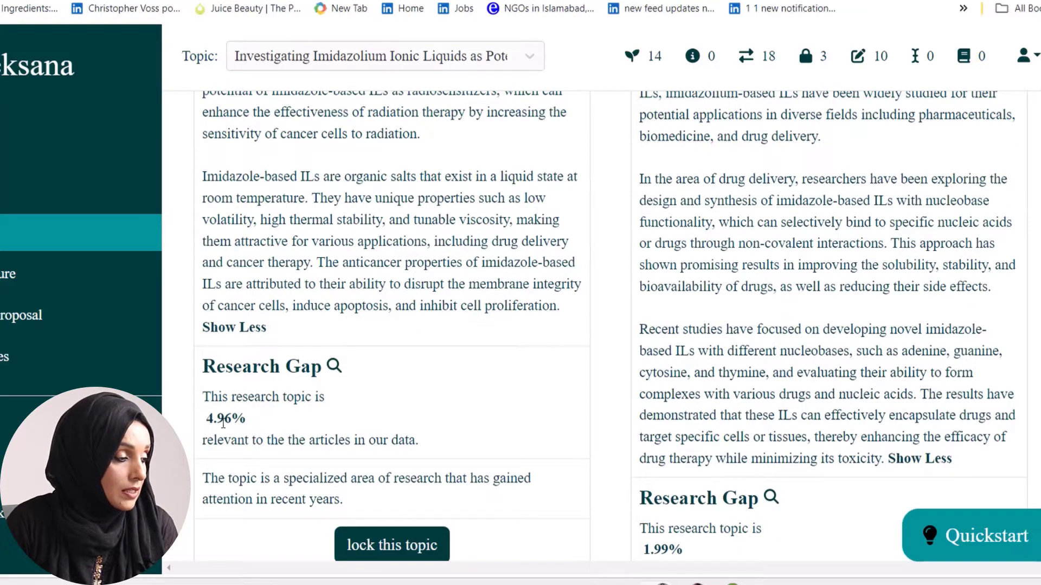
pyautogui.scroll(-1, 284, 401)
pyautogui.moveTo(247, 338); pyautogui.dragTo(203, 339)
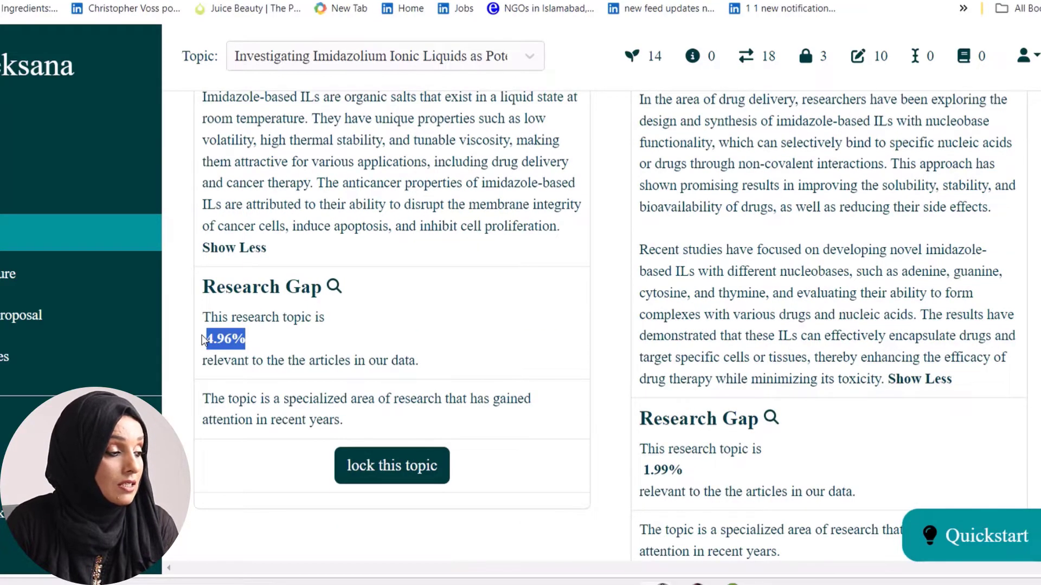
pyautogui.click(379, 338)
pyautogui.scroll(4, 782, 233)
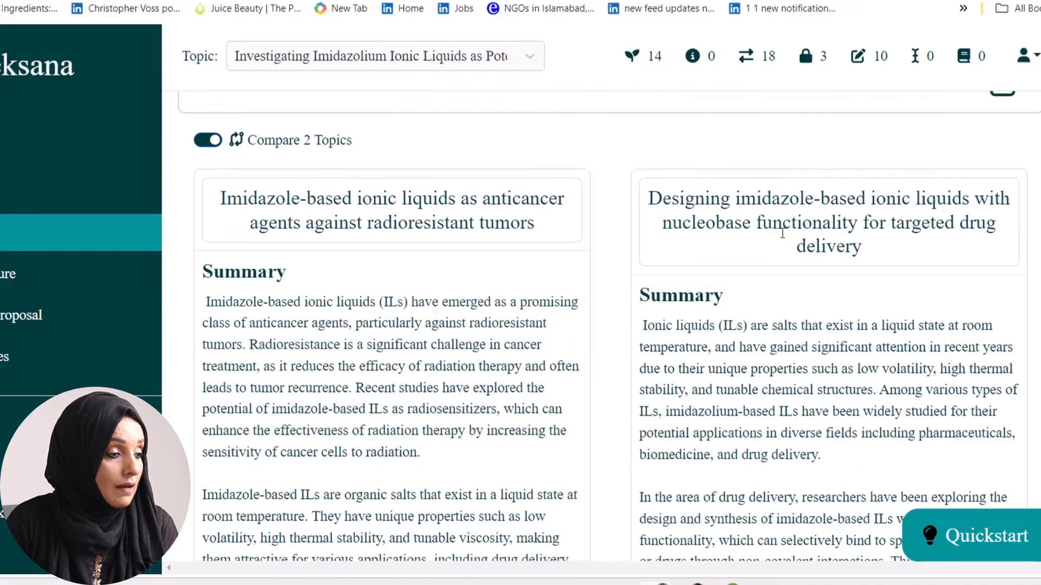
pyautogui.scroll(2, 782, 233)
pyautogui.scroll(-8, 759, 303)
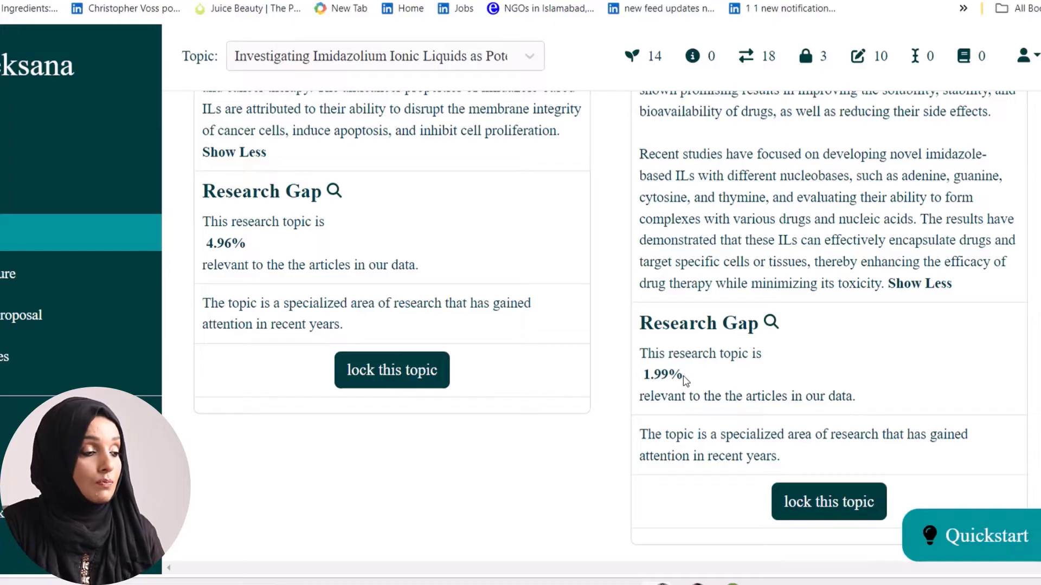
pyautogui.moveTo(684, 379); pyautogui.dragTo(644, 375)
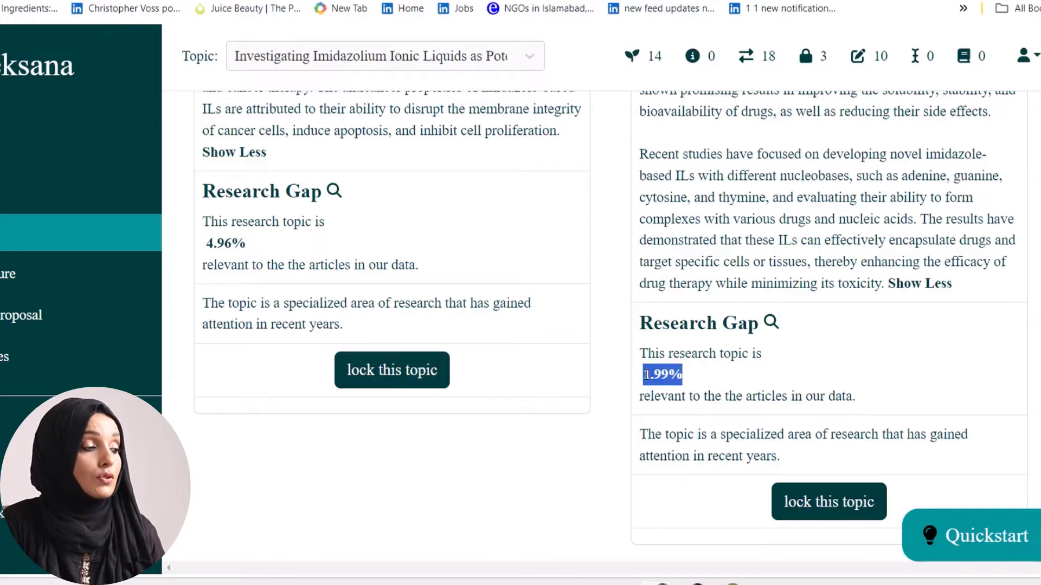
pyautogui.click(254, 250)
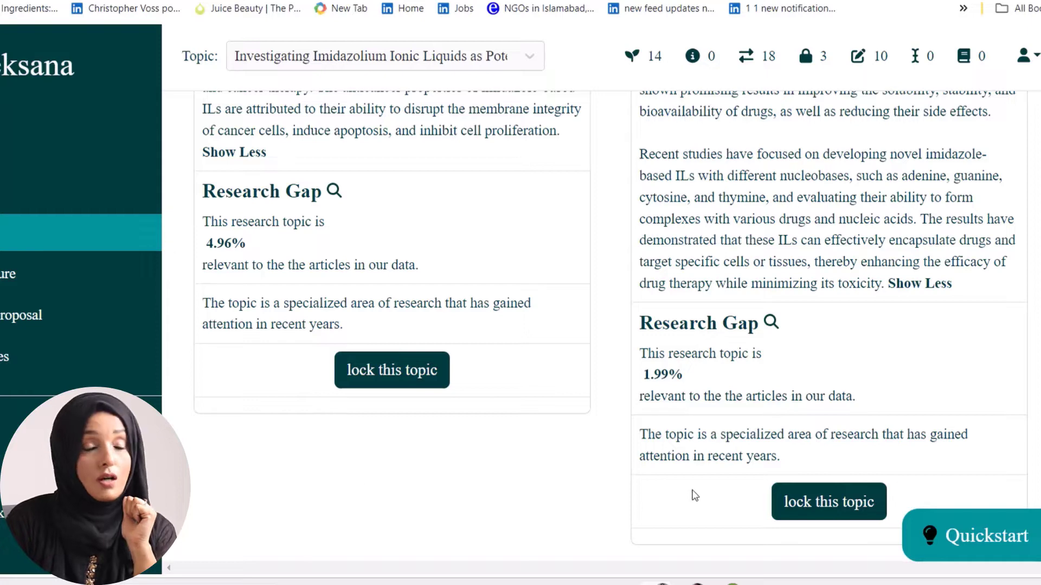
# Step: Lock the nucleobase drug-delivery topic to show its summary and 1.99% gap score
pyautogui.click(805, 503)
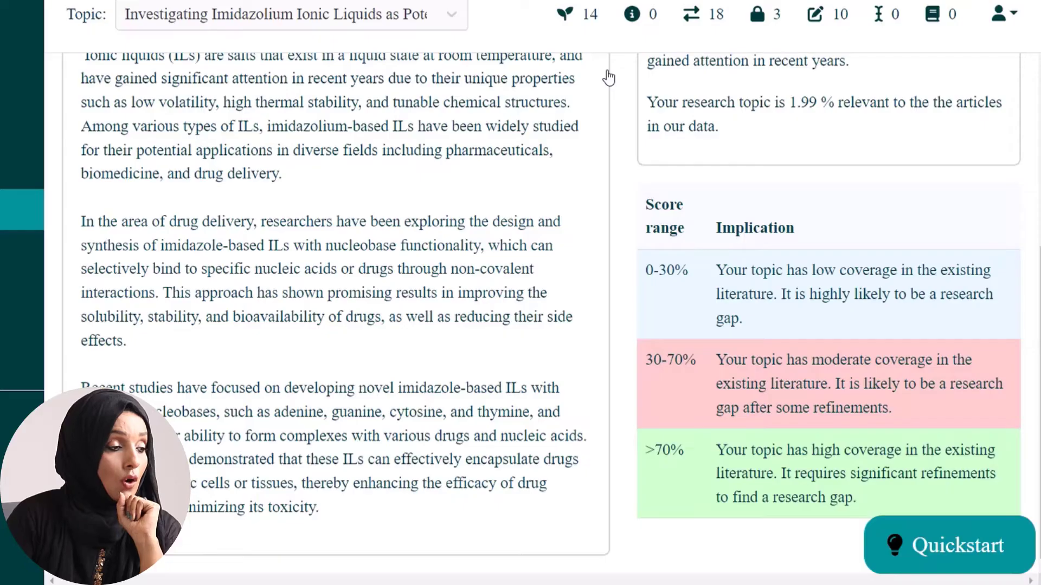
pyautogui.scroll(3, 206, 136)
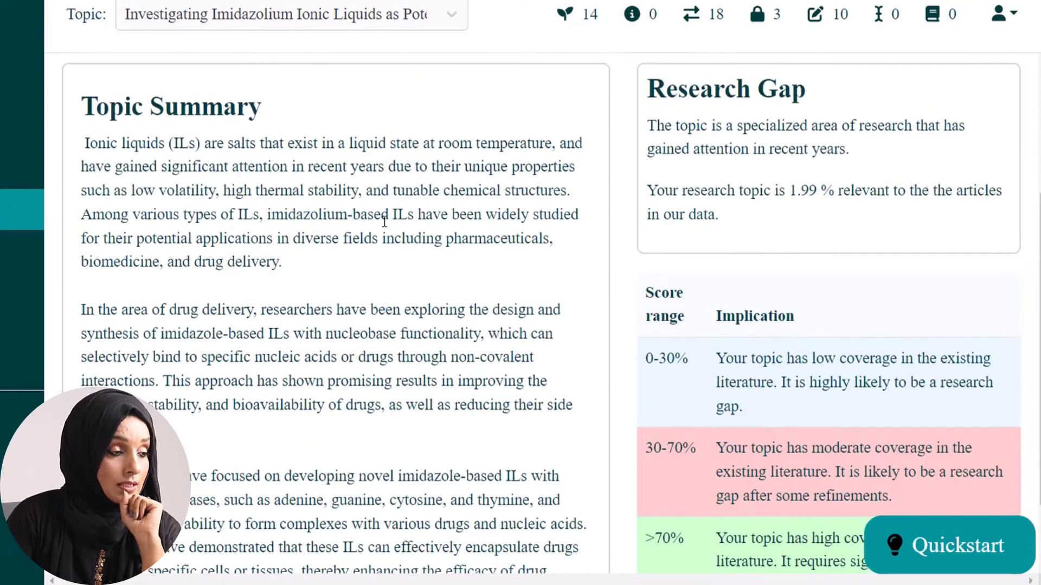
# Step: Highlight the 30-70%, >70% and 0-30% research gap score ranges in the table
pyautogui.scroll(-2, 217, 163)
pyautogui.scroll(2, 217, 162)
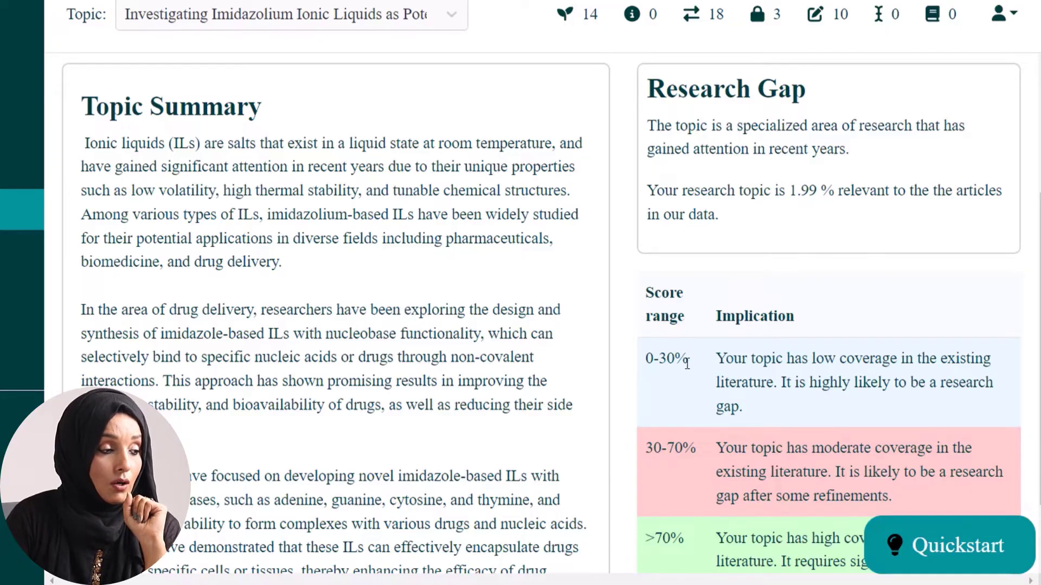
pyautogui.scroll(-2, 677, 336)
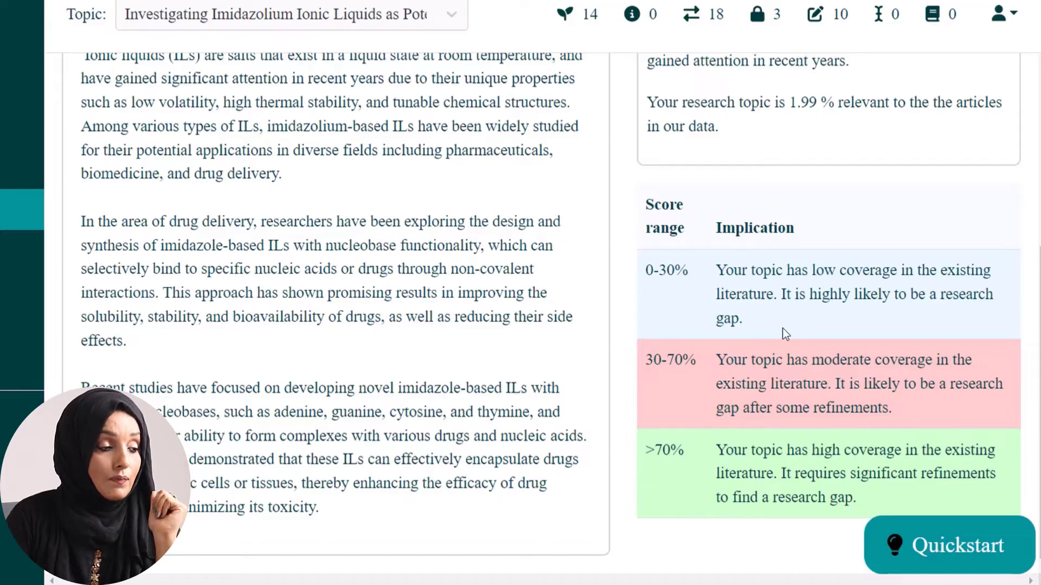
pyautogui.moveTo(696, 361); pyautogui.dragTo(645, 361)
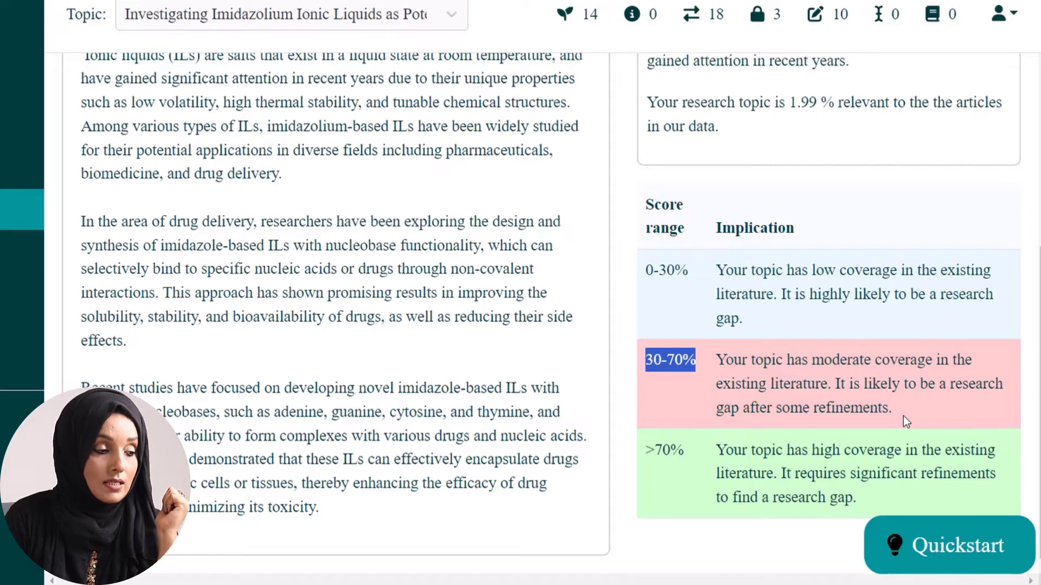
pyautogui.moveTo(691, 451); pyautogui.dragTo(663, 450)
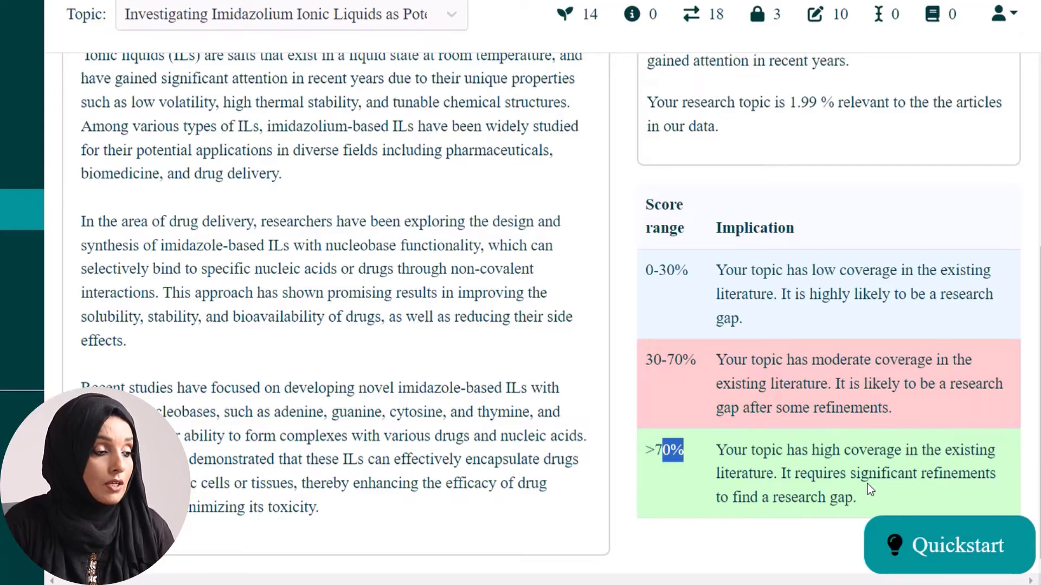
pyautogui.moveTo(703, 268); pyautogui.dragTo(644, 269)
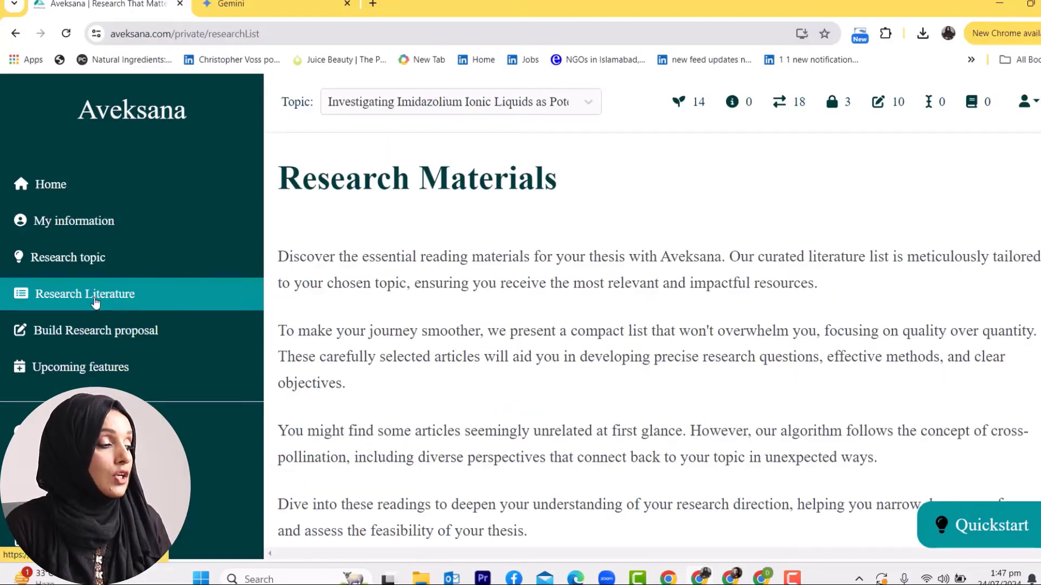
# Step: Select the Designing imidazole-based topic and scroll to its 10-article Curated Reading List
pyautogui.click(592, 103)
pyautogui.click(566, 140)
pyautogui.scroll(-3, 575, 215)
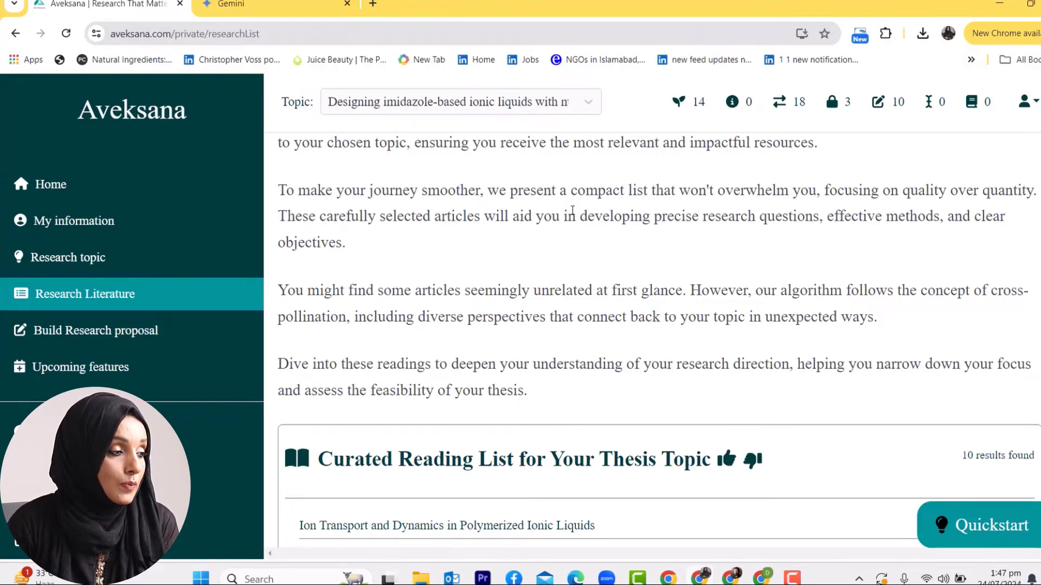
pyautogui.scroll(3, 511, 272)
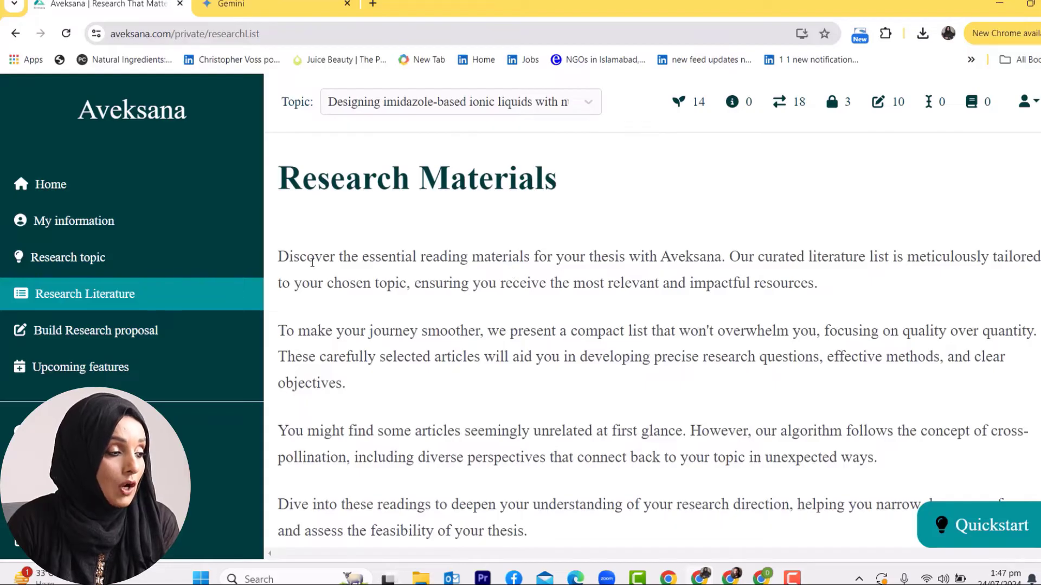
pyautogui.scroll(-3, 314, 262)
pyautogui.scroll(-4, 452, 320)
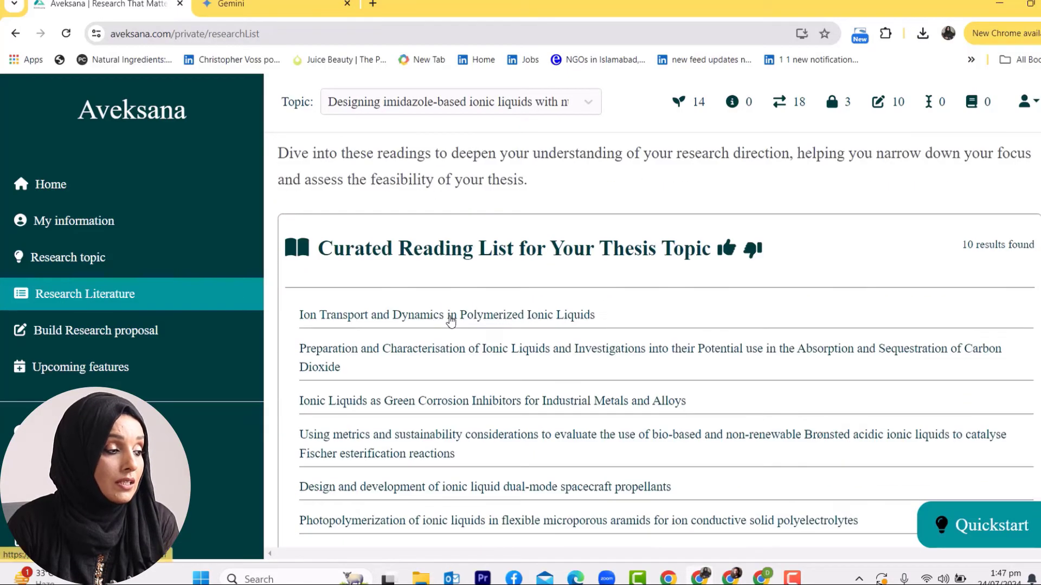
pyautogui.scroll(-1, 531, 325)
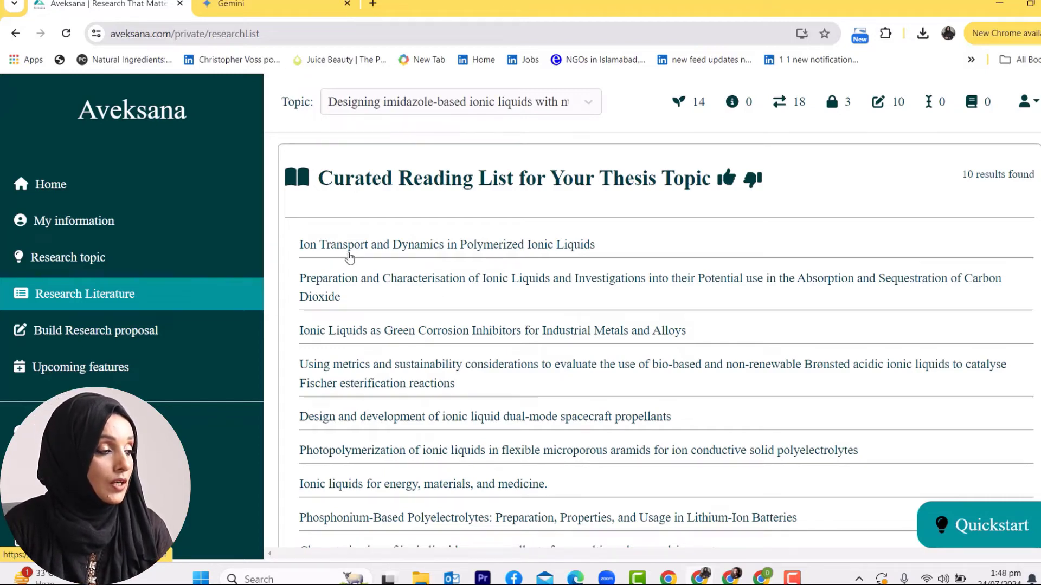
# Step: Open the Ion Transport and Dynamics article PDF, then return to the reading list
pyautogui.click(442, 250)
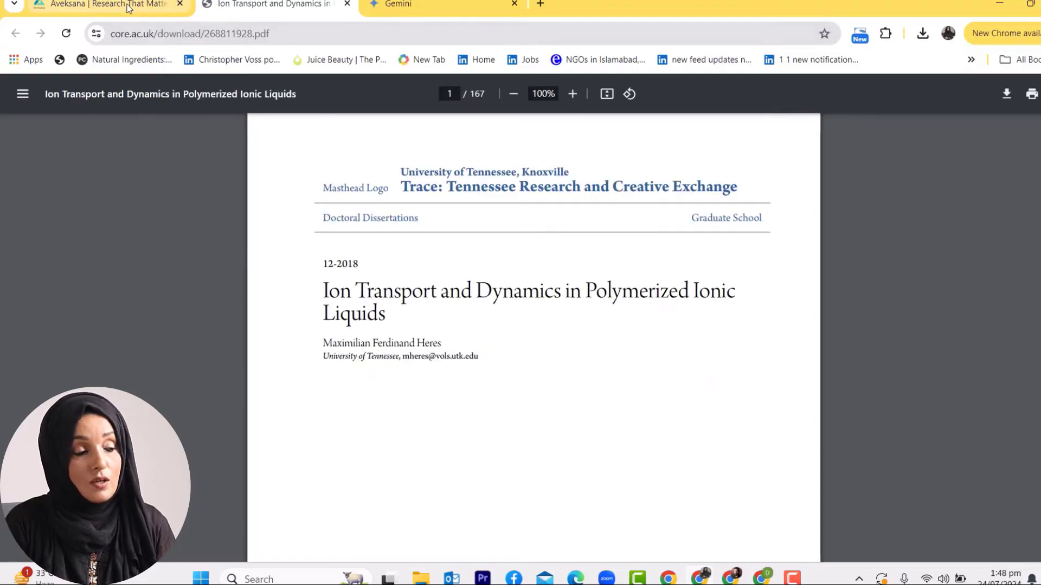
pyautogui.click(129, 8)
pyautogui.scroll(-2, 678, 343)
pyautogui.scroll(2, 677, 343)
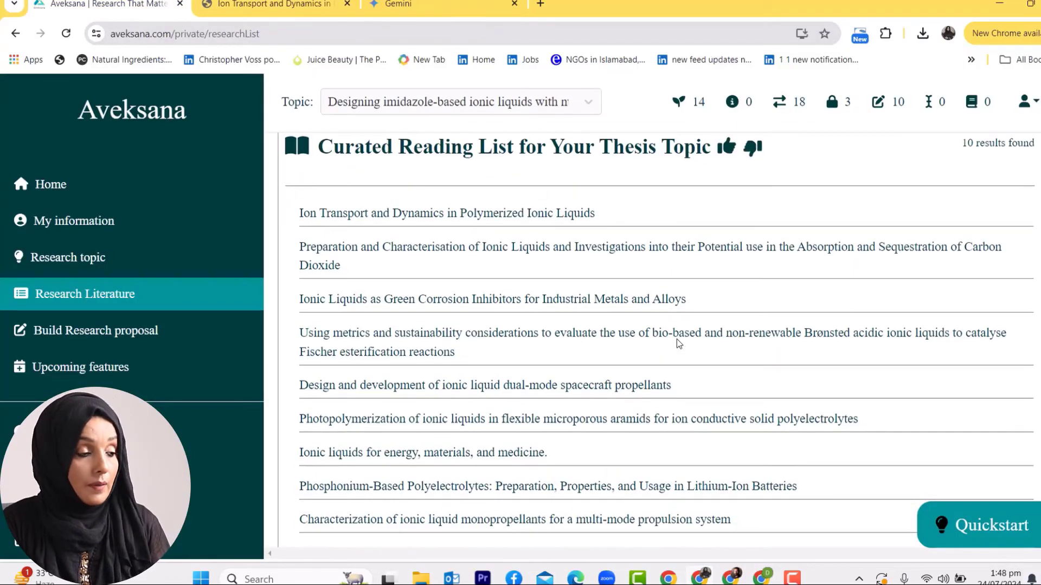
pyautogui.scroll(-2, 678, 344)
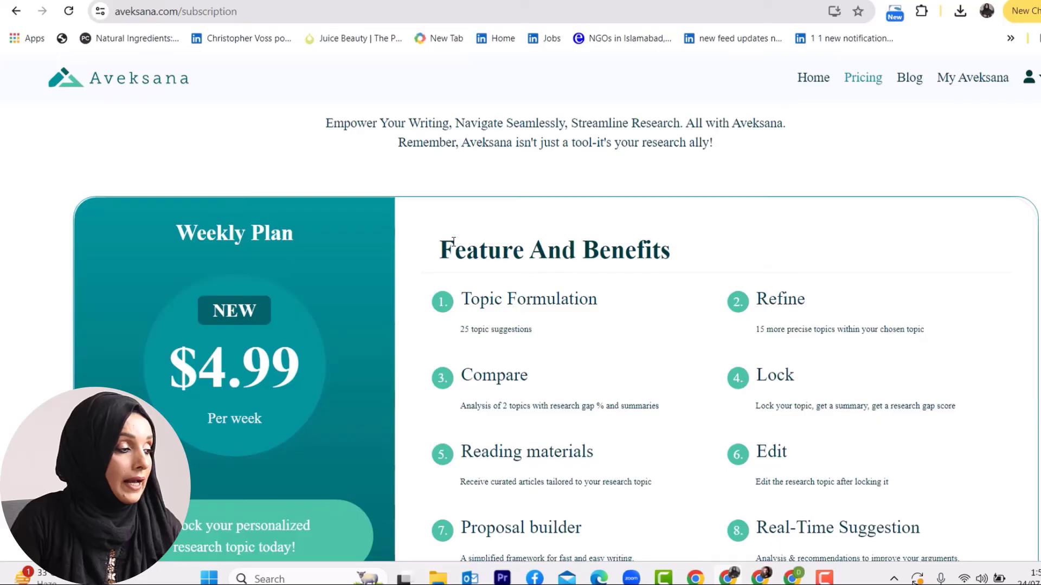
# Step: Highlight the $4.99 per week Weekly Plan price on the subscription page
pyautogui.scroll(-2, 339, 297)
pyautogui.scroll(1, 236, 262)
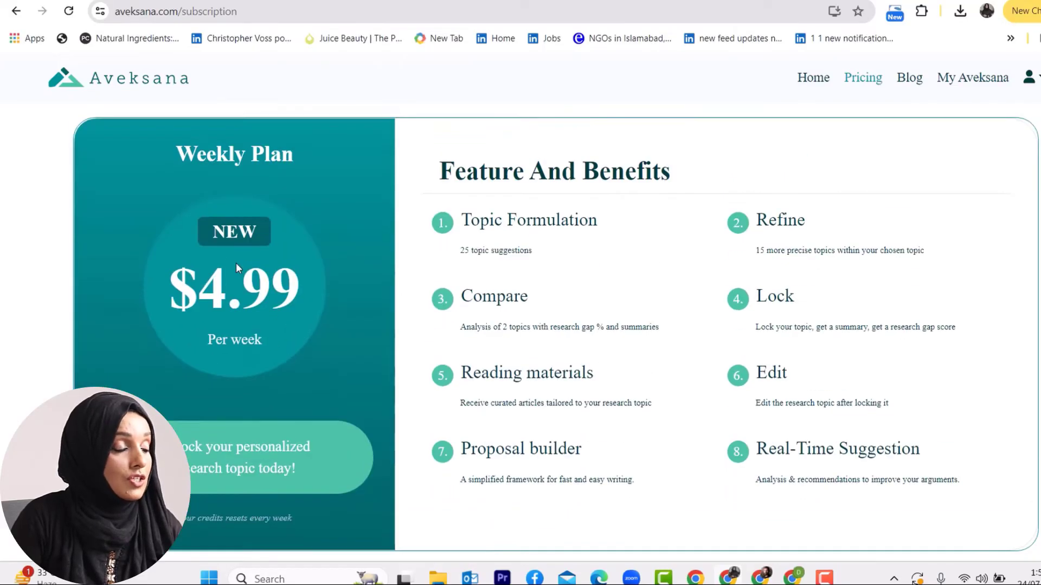
pyautogui.moveTo(175, 297); pyautogui.dragTo(293, 299)
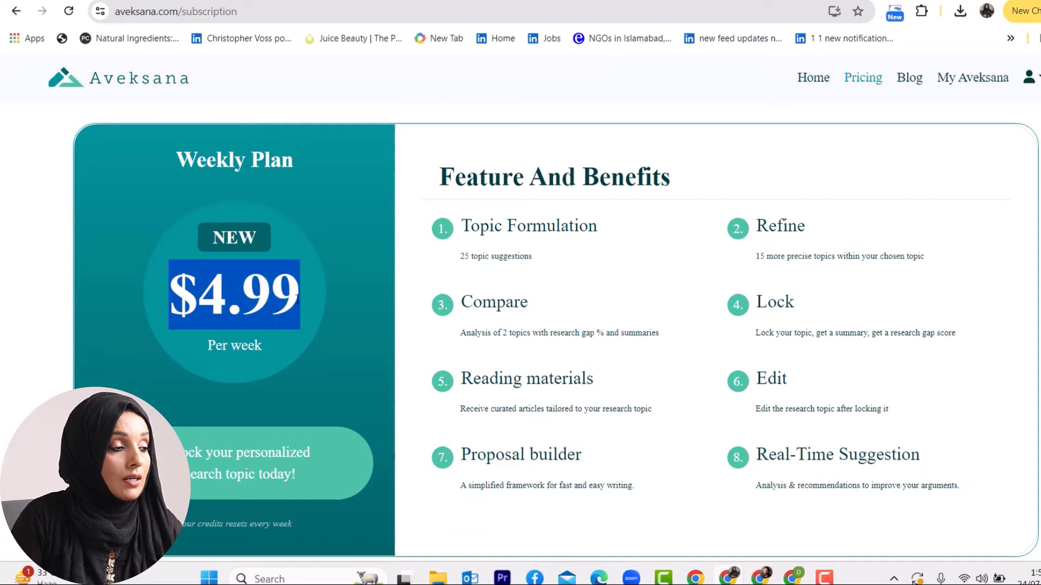